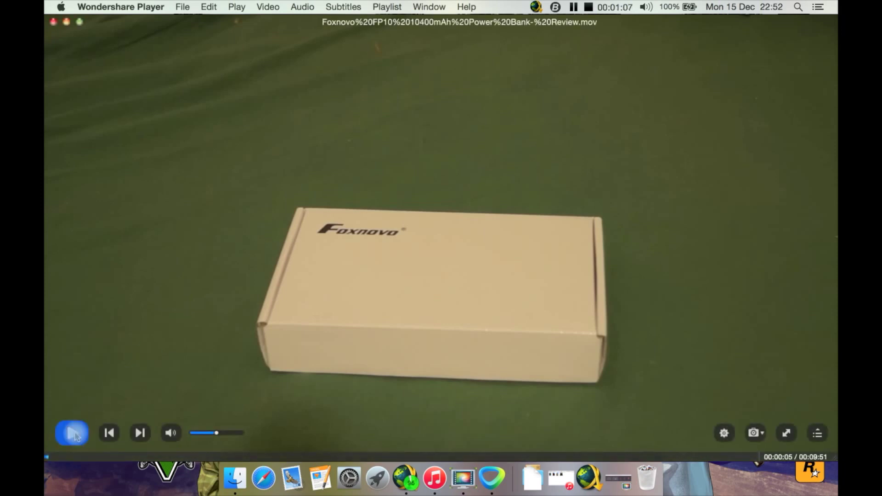
- Examine the snapshot options offered by the player's controls, including burst shooting and opening the snapshot folder
click(140, 431)
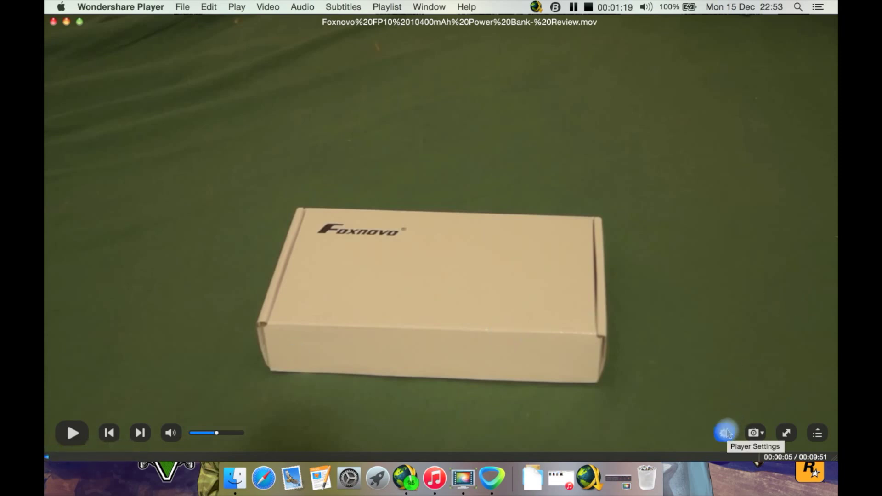
click(759, 433)
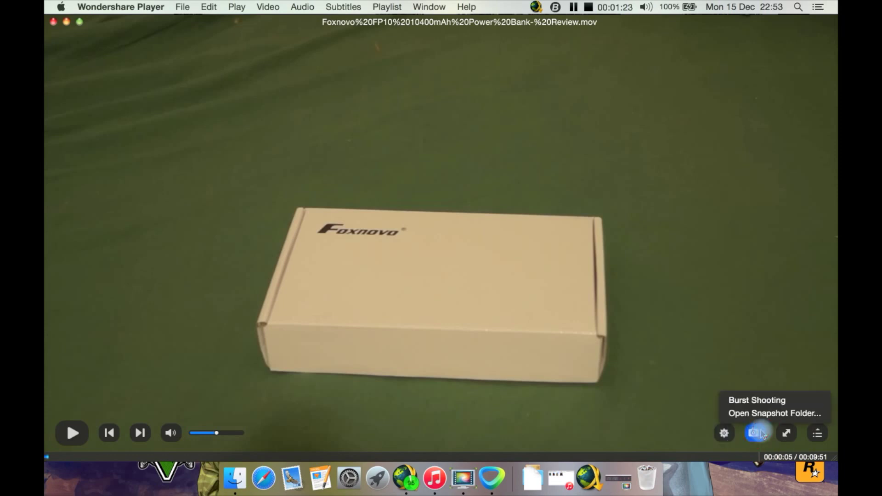
click(763, 435)
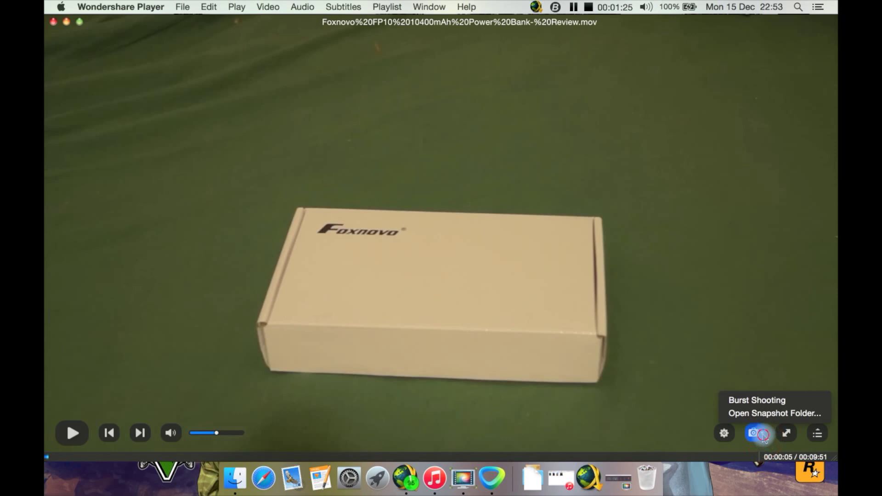
click(680, 402)
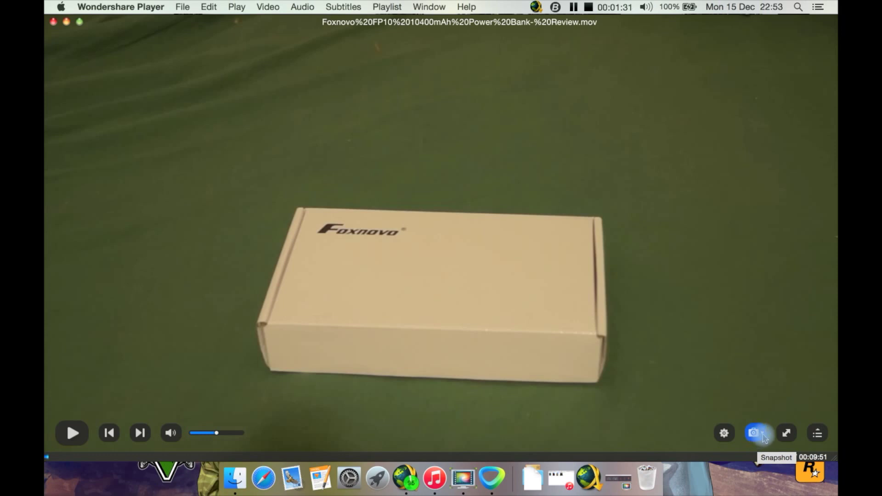
click(762, 435)
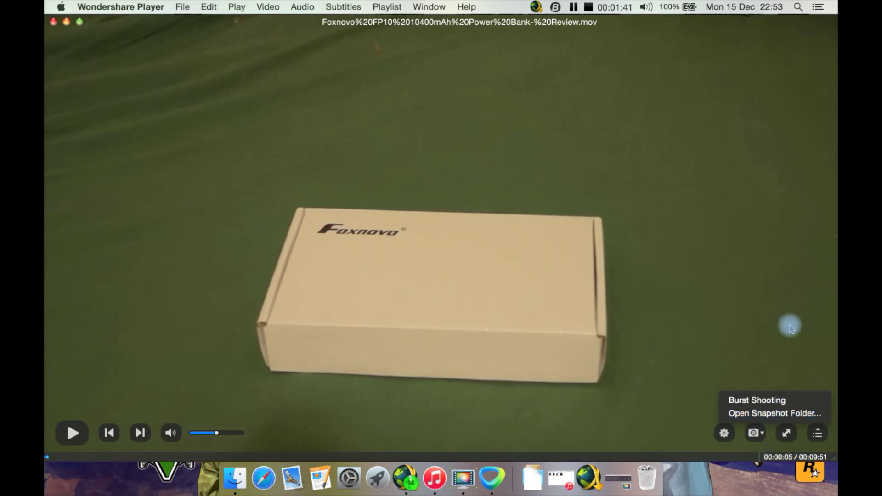
click(662, 395)
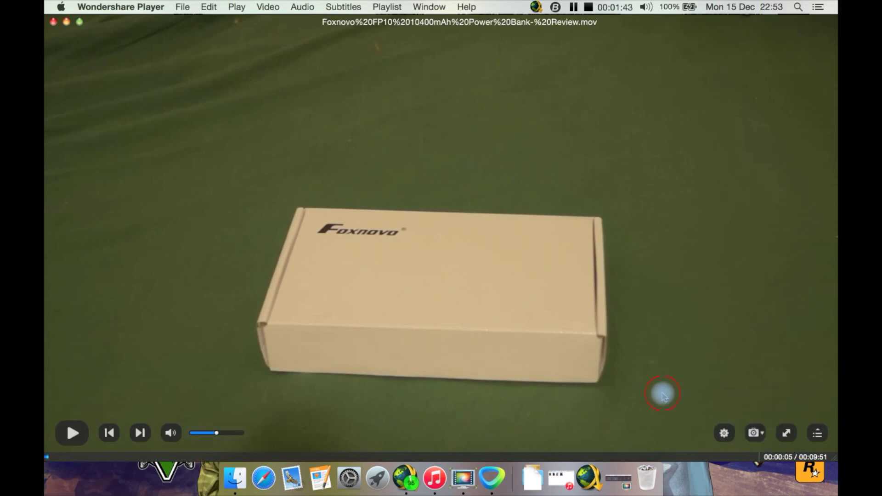
- Preview the video in fullscreen, return to normal mode, and check the playlist
click(794, 439)
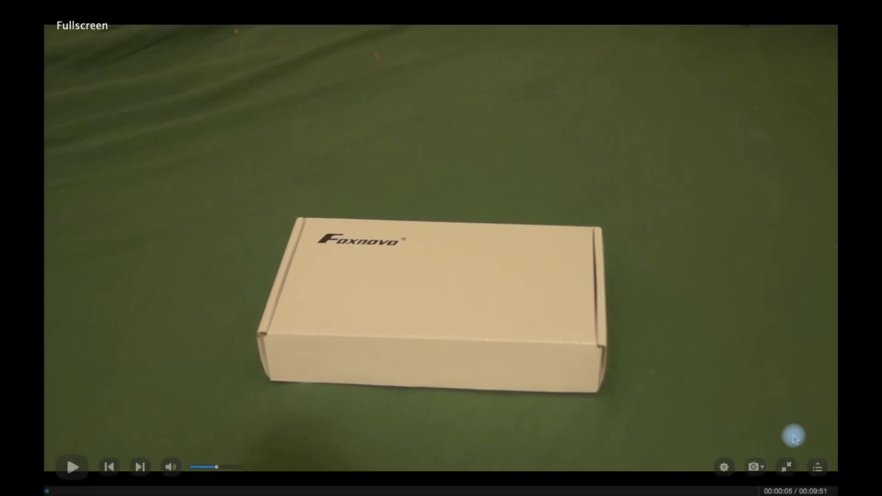
click(790, 466)
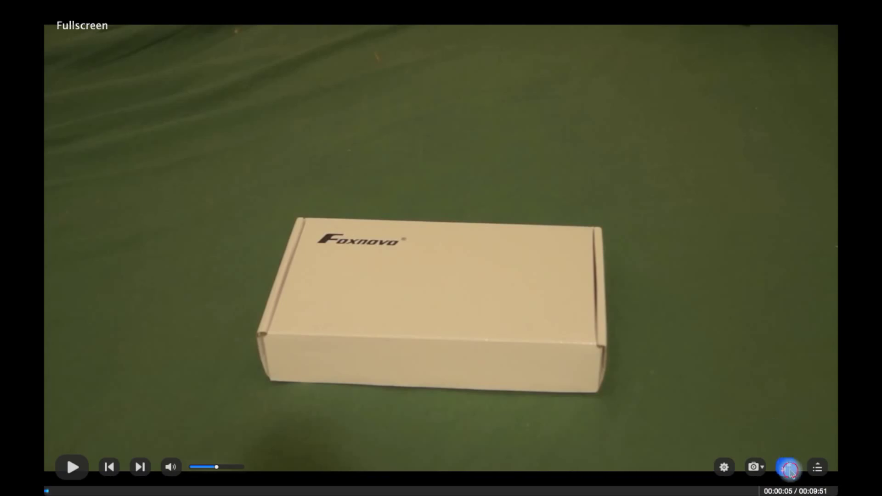
click(819, 433)
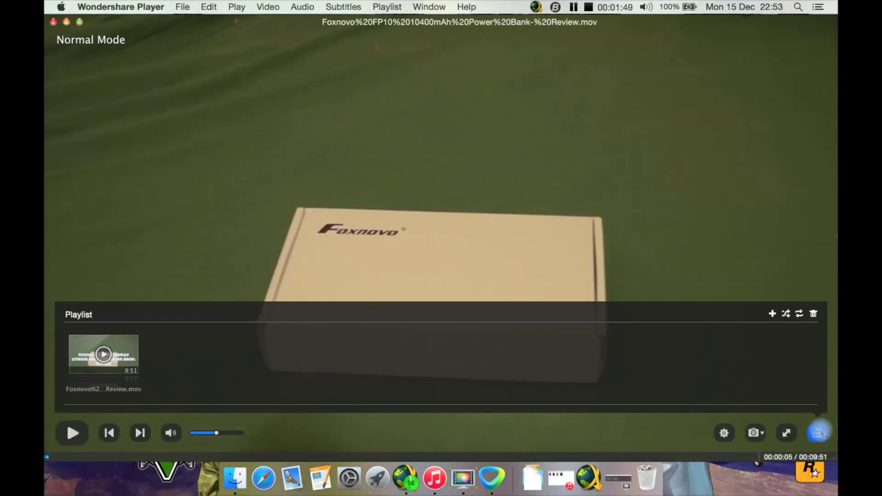
click(819, 433)
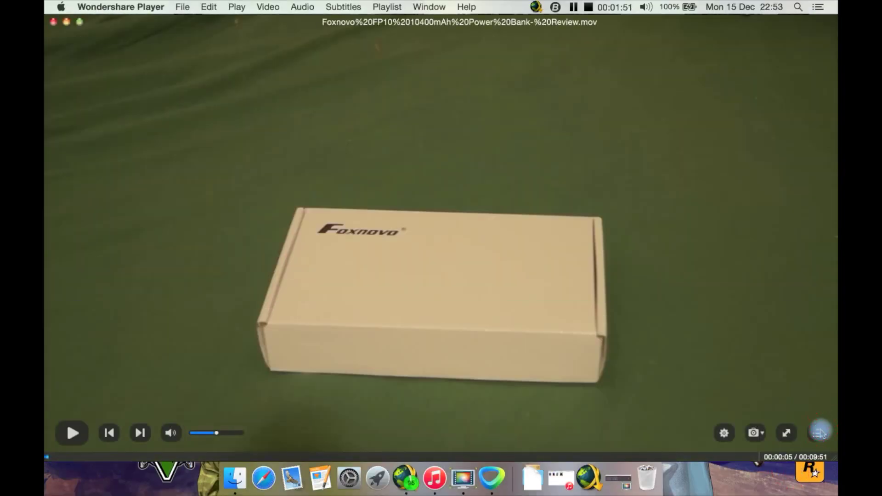
- View the player's About information, including its version and website links
click(138, 7)
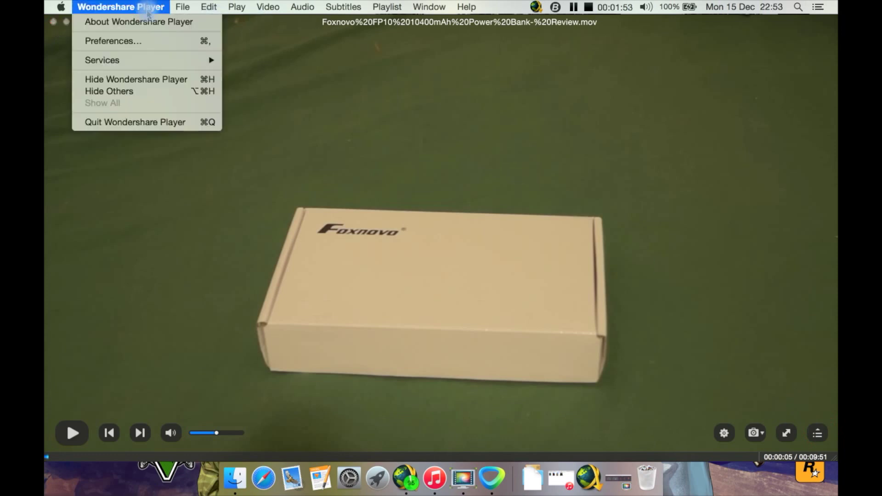
click(146, 23)
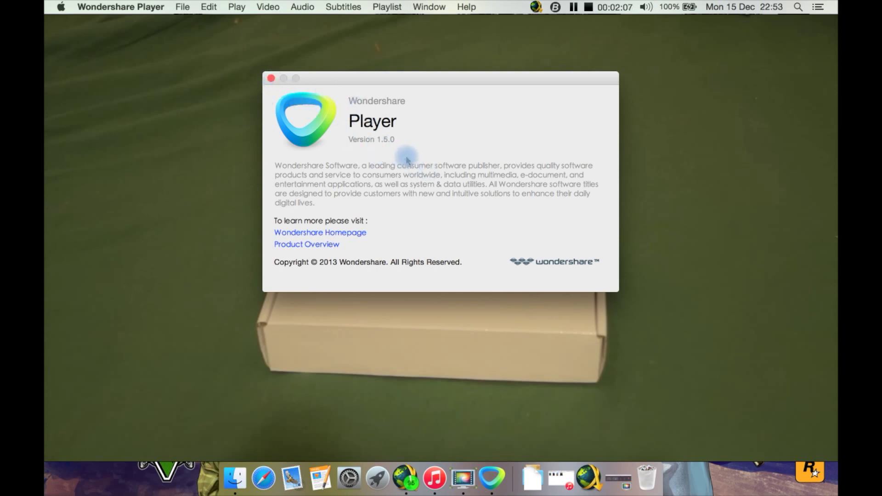
click(270, 78)
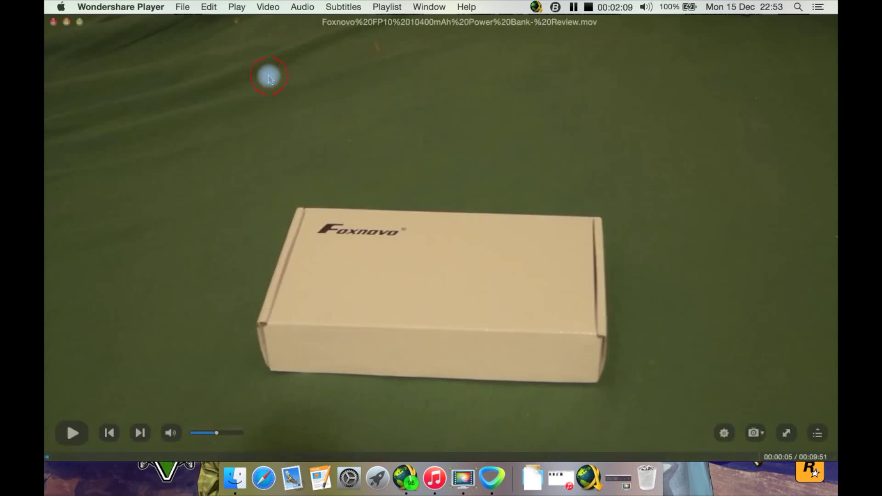
- Set the player's general preferences so its window appears on top while playing
click(154, 5)
click(148, 39)
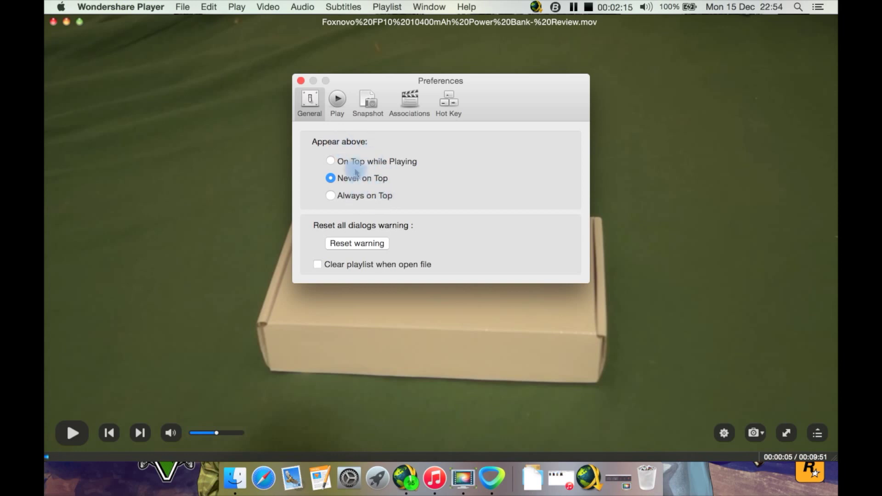
click(390, 163)
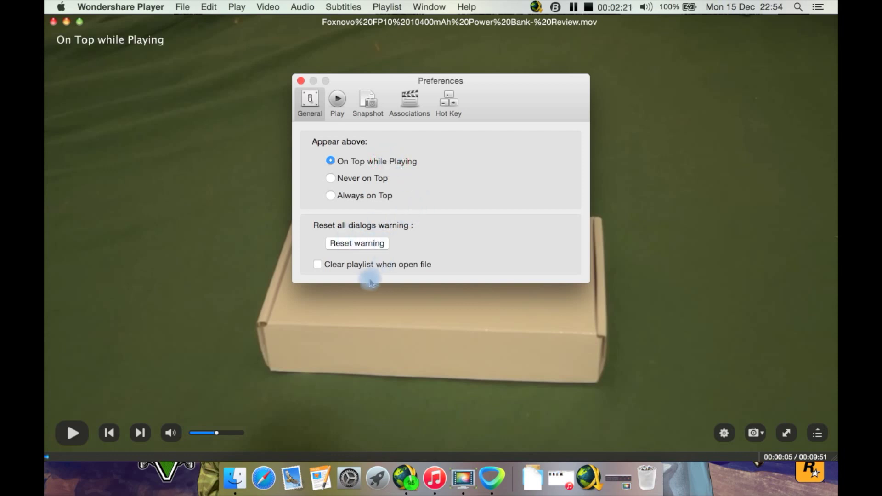
- Set the playback preferences to memorize the window size and location when the player closes
click(335, 115)
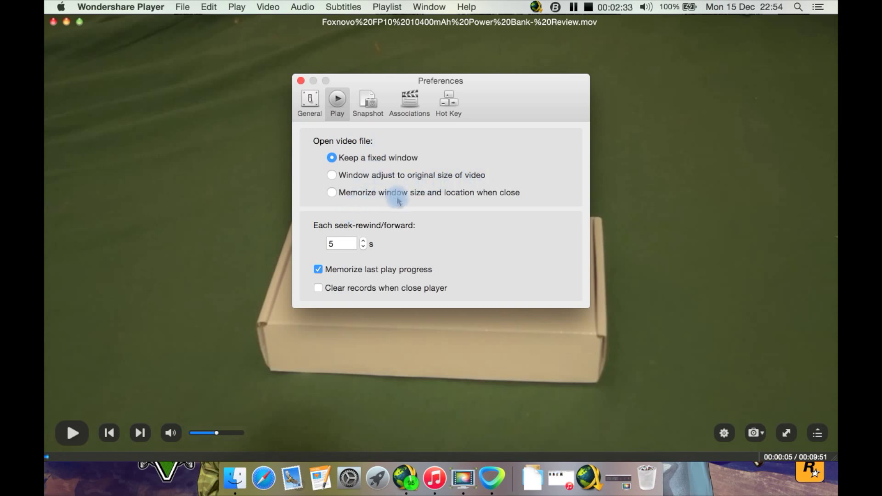
click(500, 194)
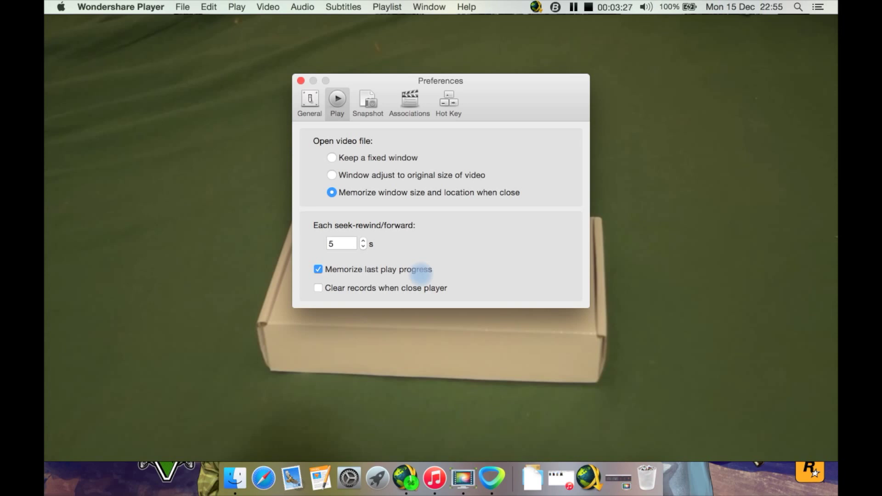
mouse_move(441, 268)
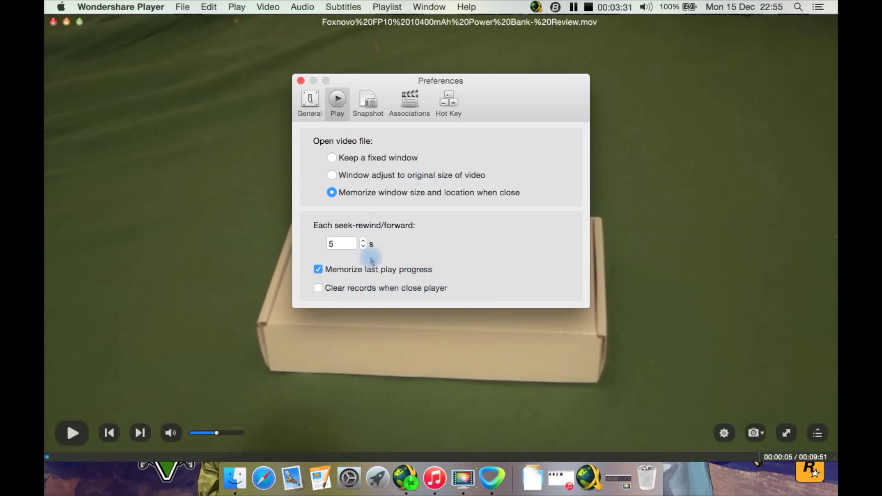
- Check the snapshot preferences for the available image file types and the save path
click(369, 115)
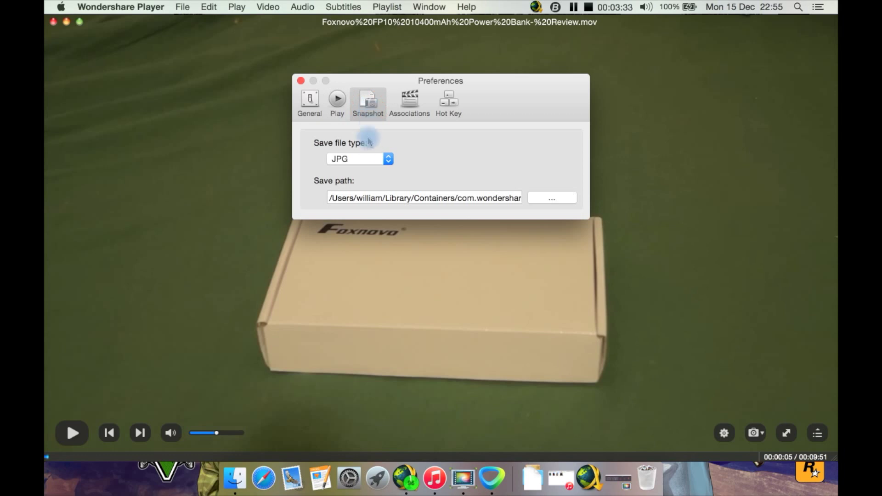
click(369, 159)
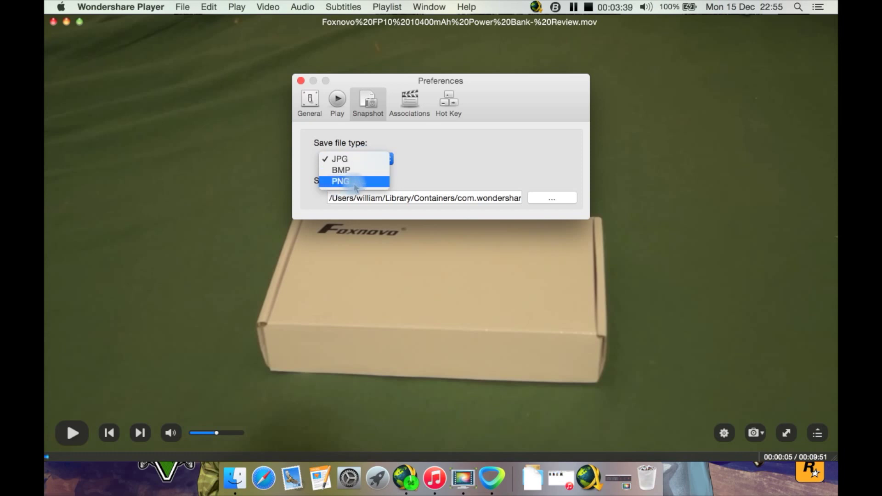
click(437, 154)
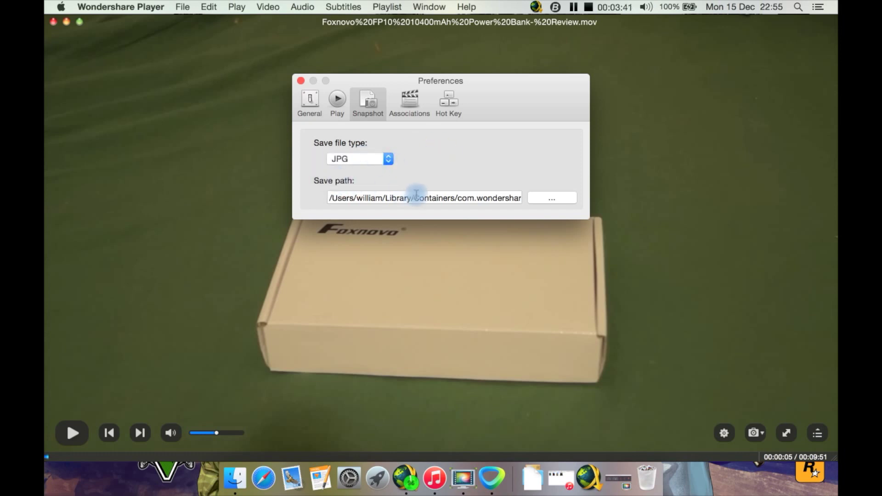
- Review the associated video and audio file formats and the hot key assignments, and close the preferences
click(409, 100)
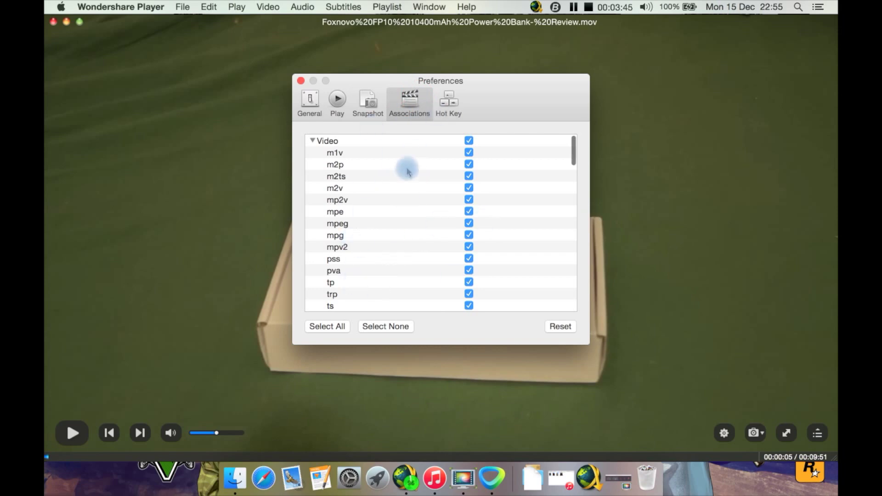
scroll(407, 171, down, 15)
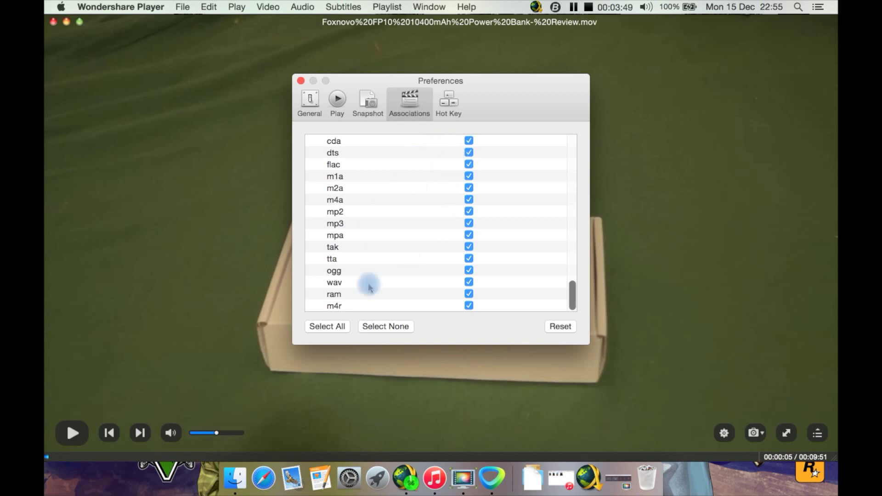
click(449, 99)
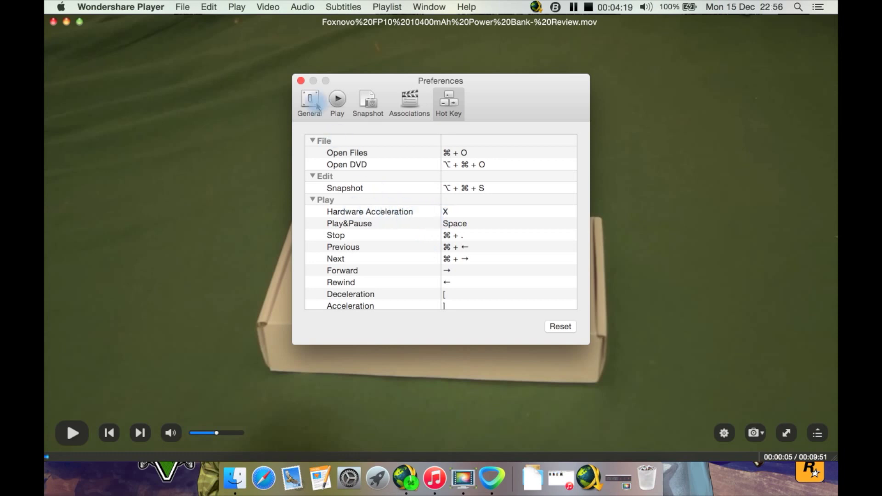
click(301, 81)
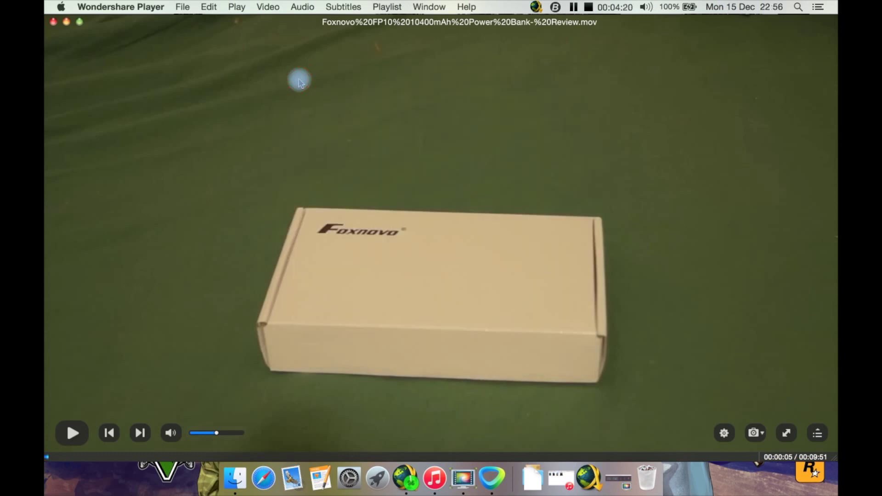
- Examine the player's editing commands, playback commands and video frame ratio options
click(194, 6)
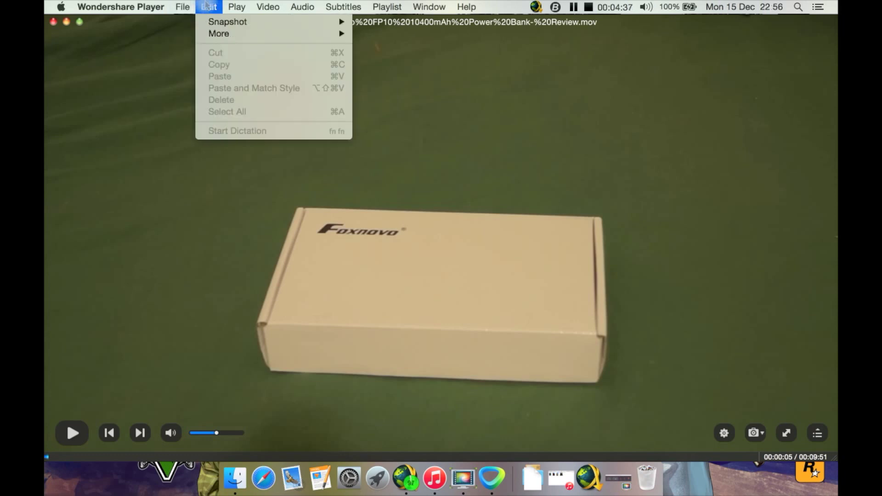
mouse_move(219, 25)
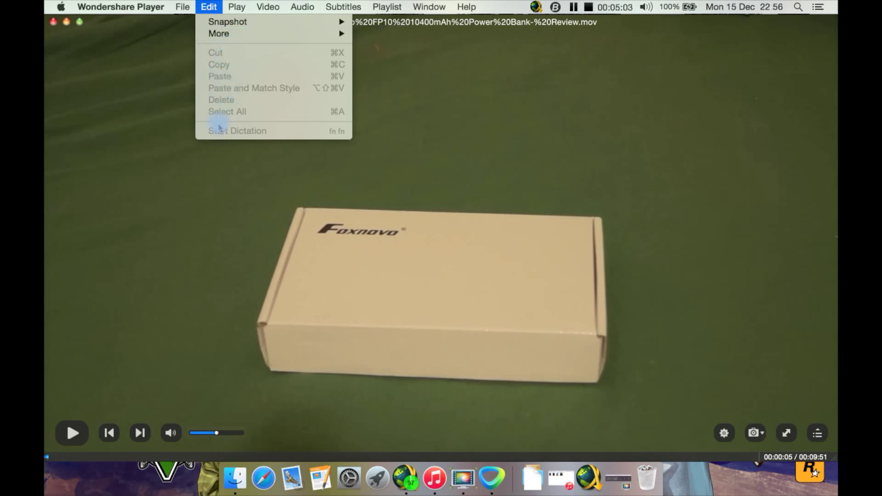
mouse_move(236, 7)
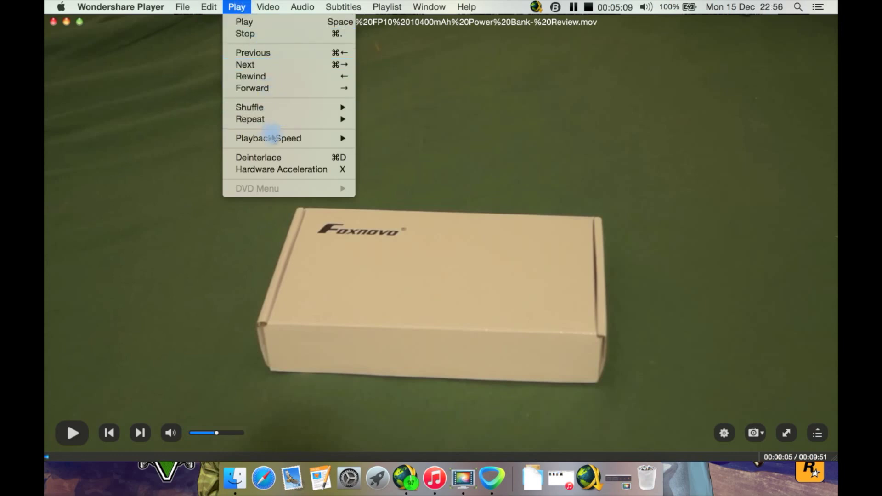
mouse_move(277, 142)
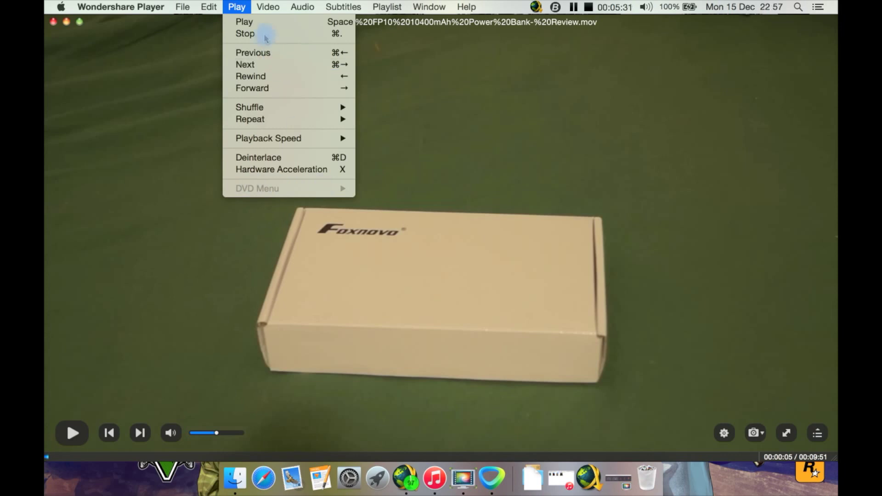
mouse_move(262, 12)
mouse_move(315, 44)
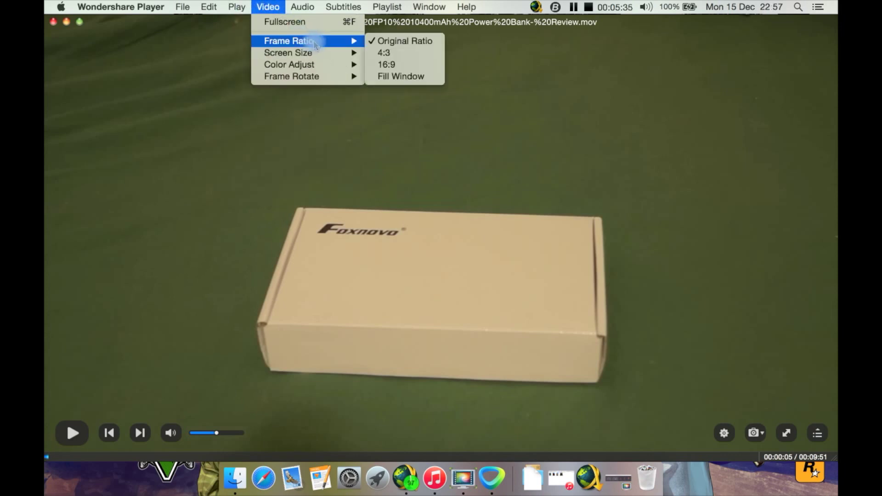
- Try the Retro and Bright color adjustment presets on the paused video
mouse_move(328, 59)
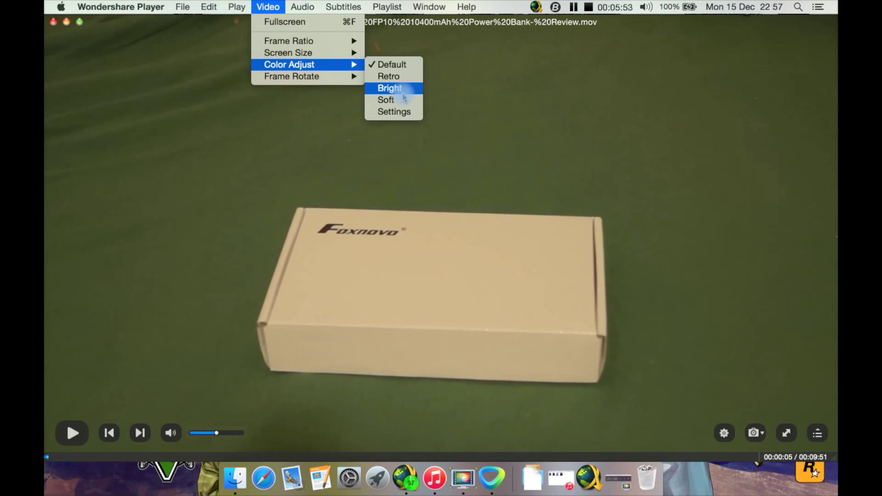
click(390, 76)
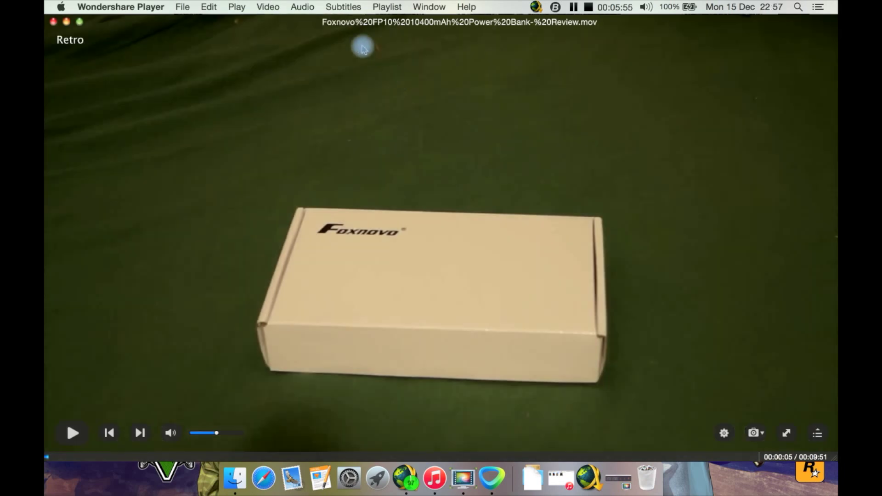
click(268, 6)
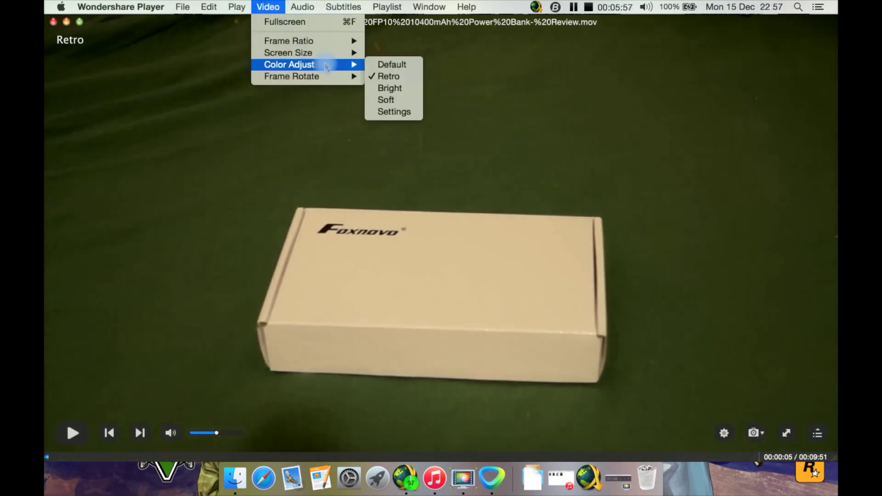
click(381, 87)
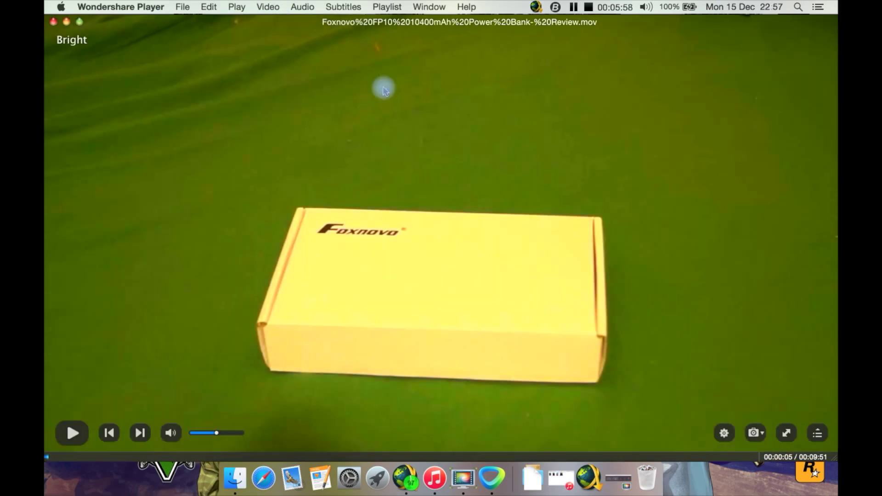
- Try the Soft color adjustment preset on the video, and return the colors to Default
click(282, 7)
mouse_move(313, 65)
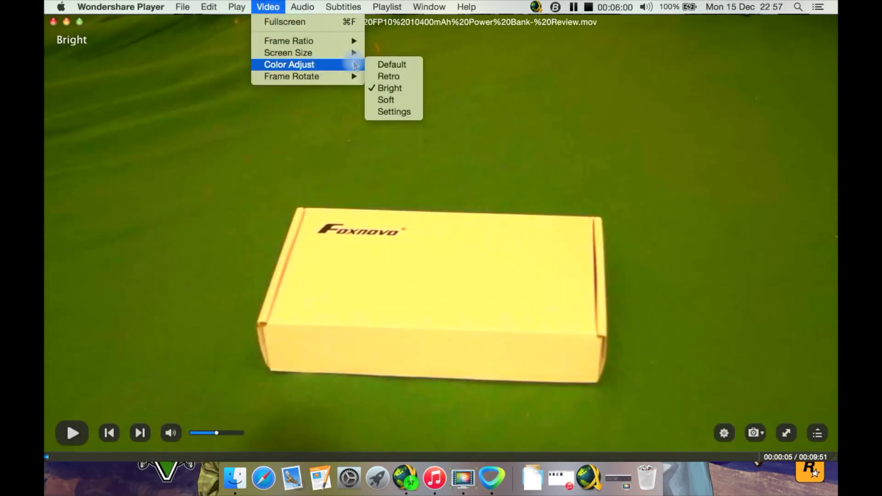
click(388, 101)
click(268, 6)
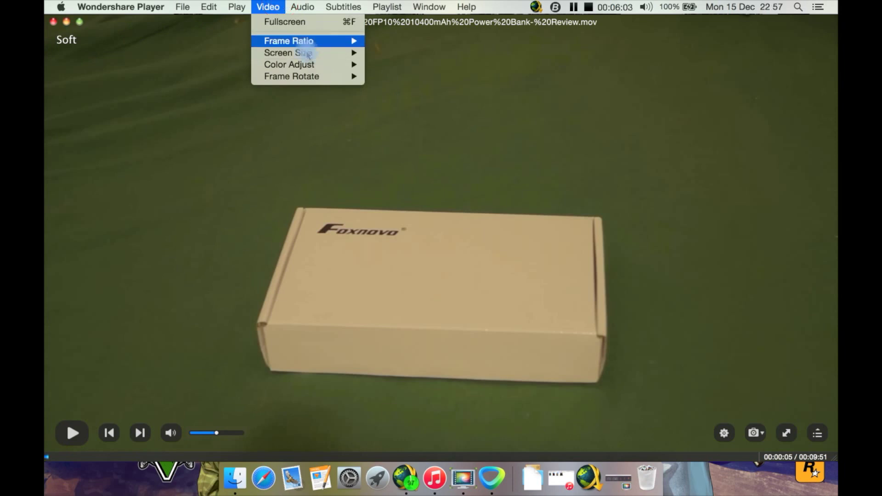
mouse_move(321, 65)
click(368, 62)
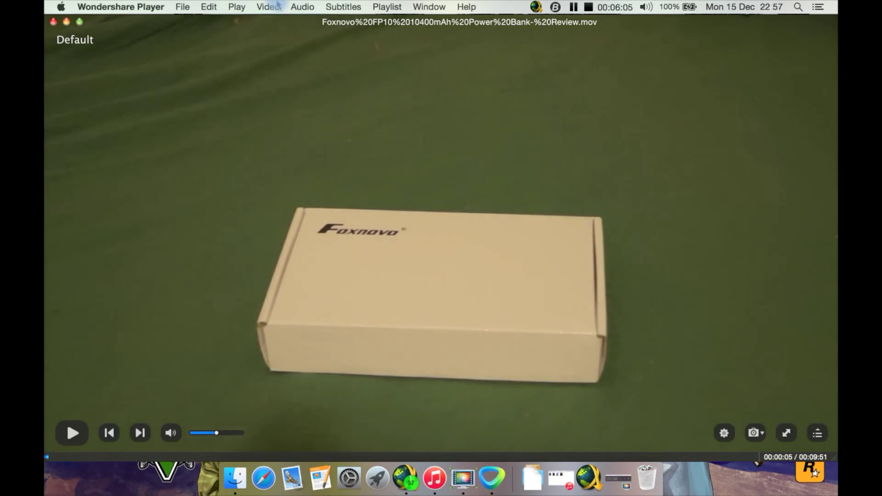
- Open the color adjustment settings and examine the saturation, contrast, brightness, preset and frame rotation controls
click(277, 5)
mouse_move(352, 65)
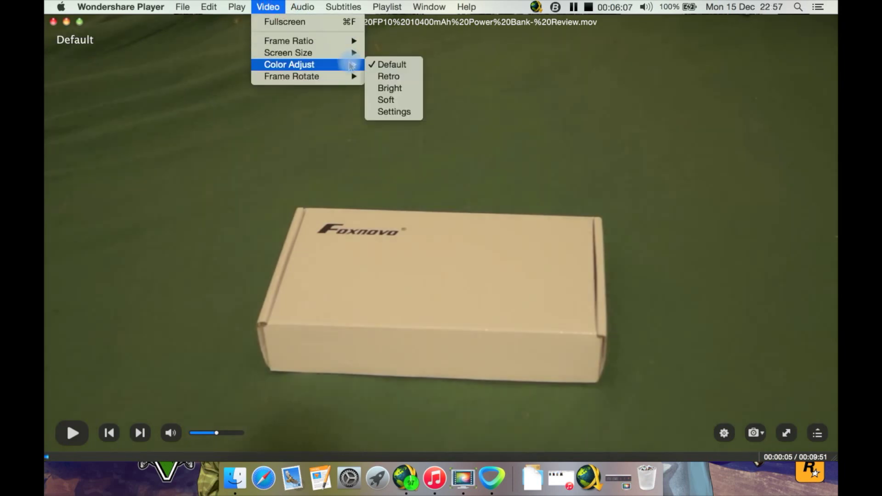
click(391, 111)
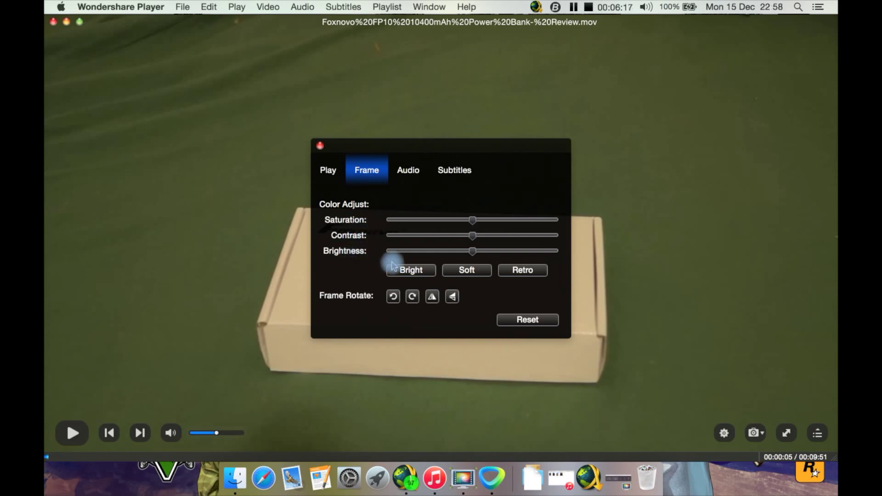
click(519, 270)
click(404, 270)
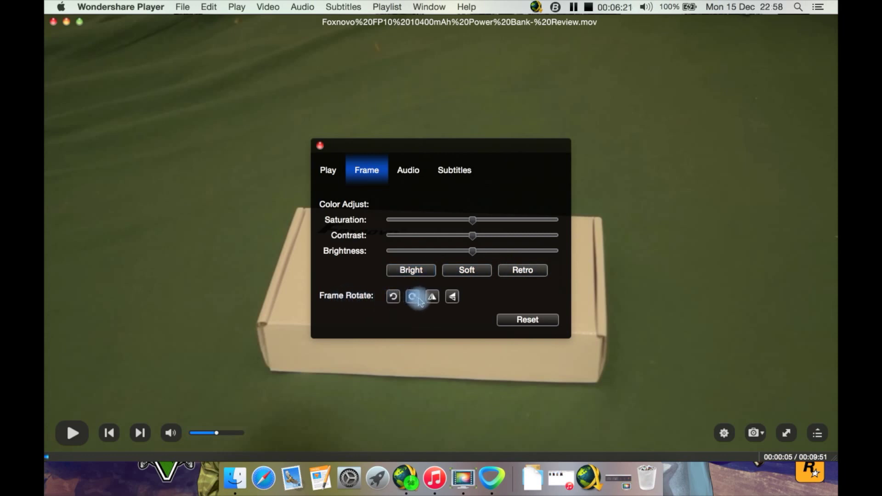
- Review the playback speed, screen size and frame ratio settings, and the audio channel, audio track and lip sync settings
click(327, 171)
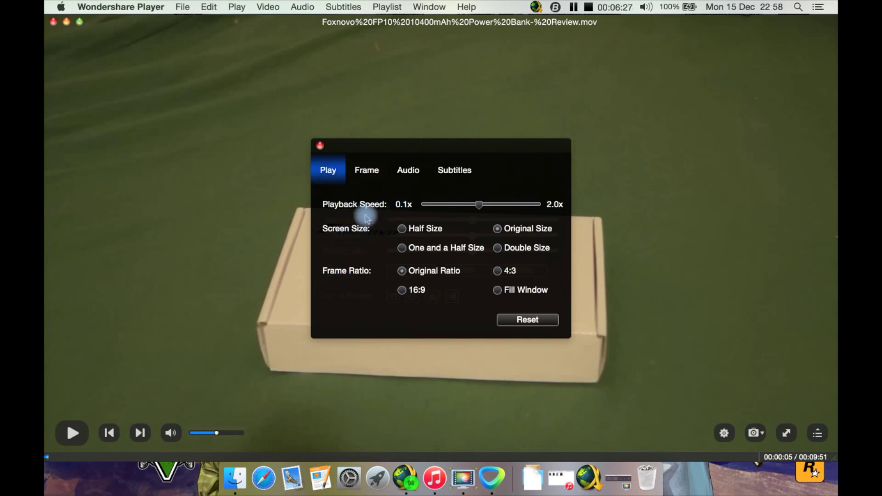
click(409, 172)
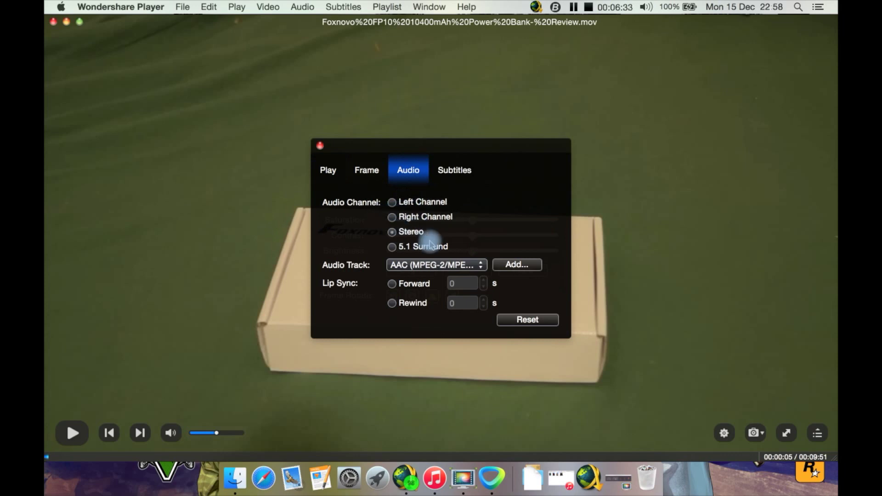
click(479, 265)
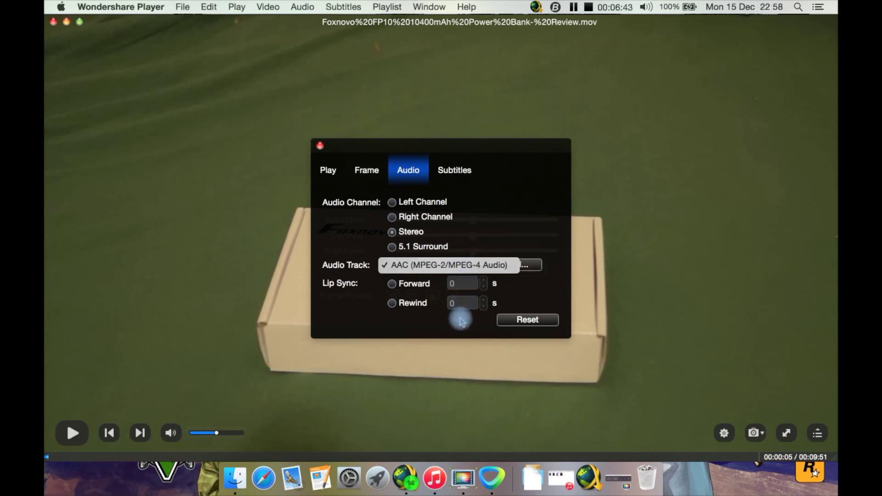
click(486, 220)
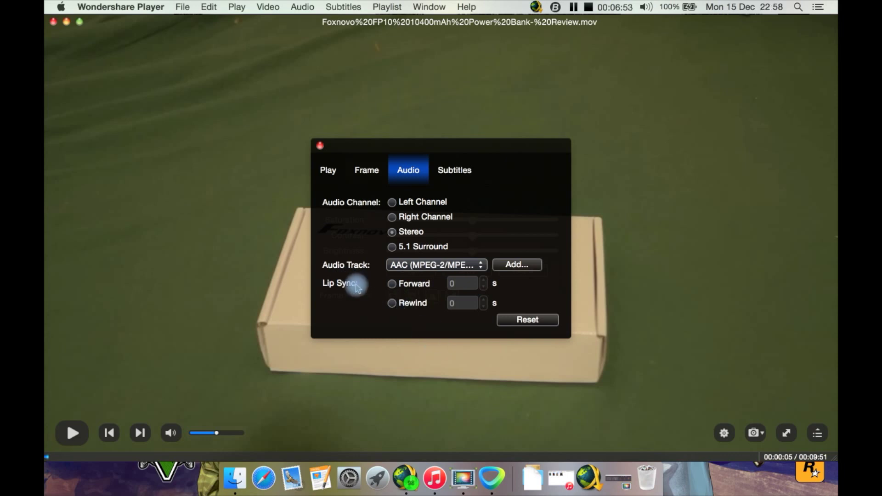
- Check the subtitle selection, font, position and sync settings, and close the settings window
click(461, 173)
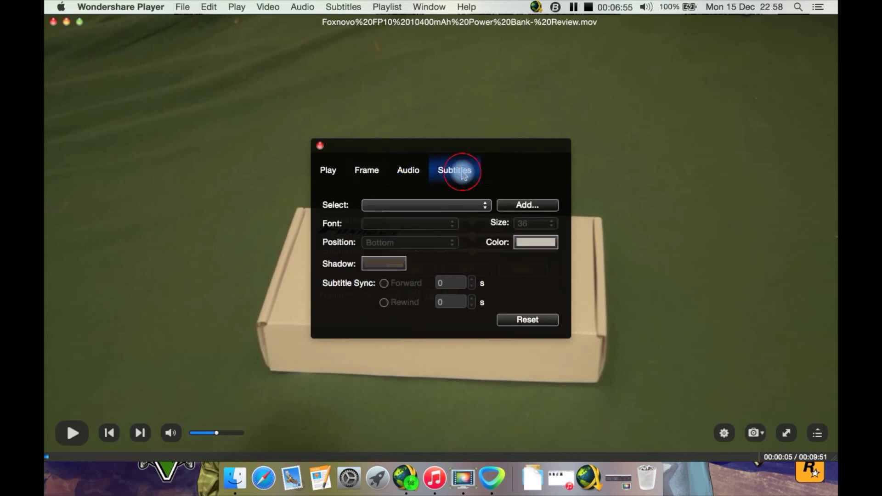
click(481, 205)
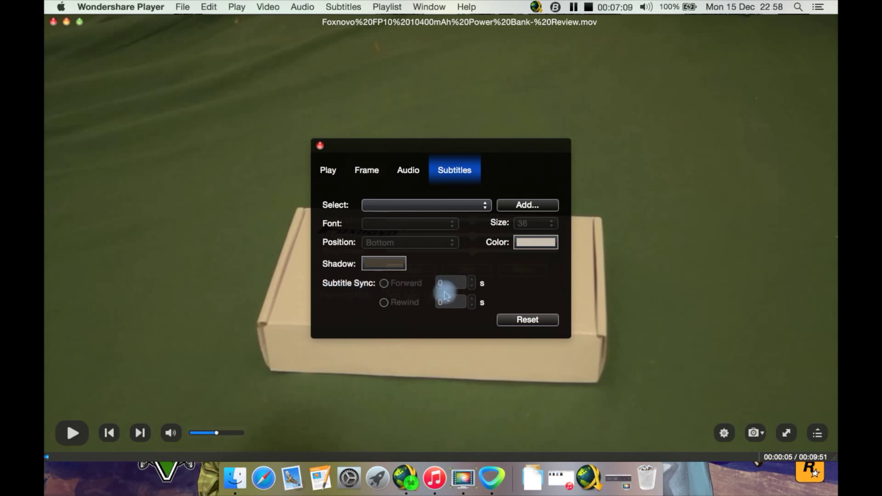
click(320, 145)
- Examine the player's audio channel and track options, subtitle commands and playlist commands
click(388, 6)
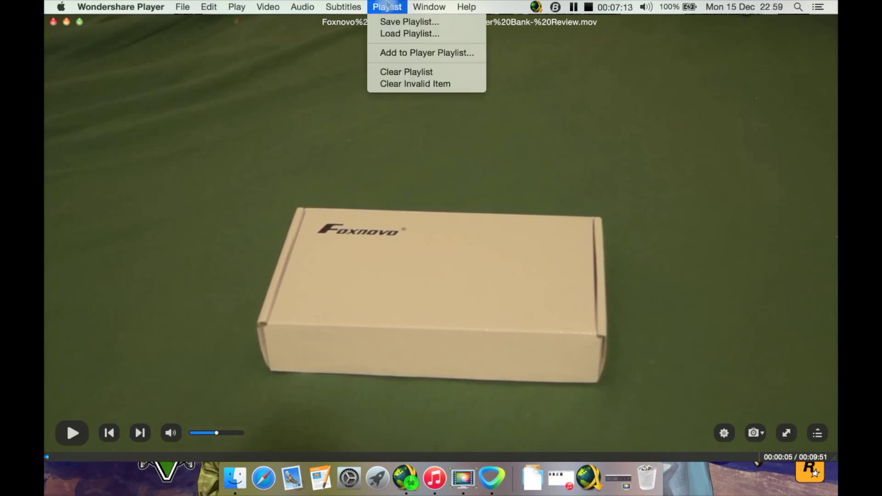
mouse_move(303, 9)
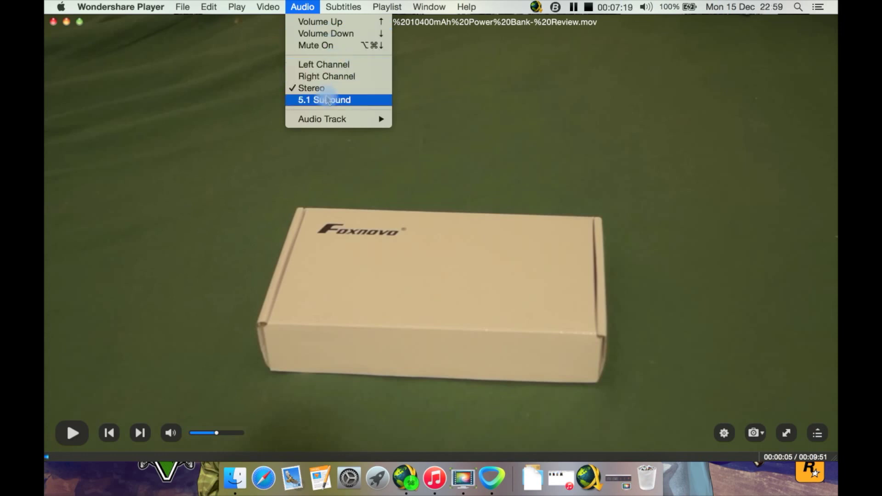
mouse_move(322, 122)
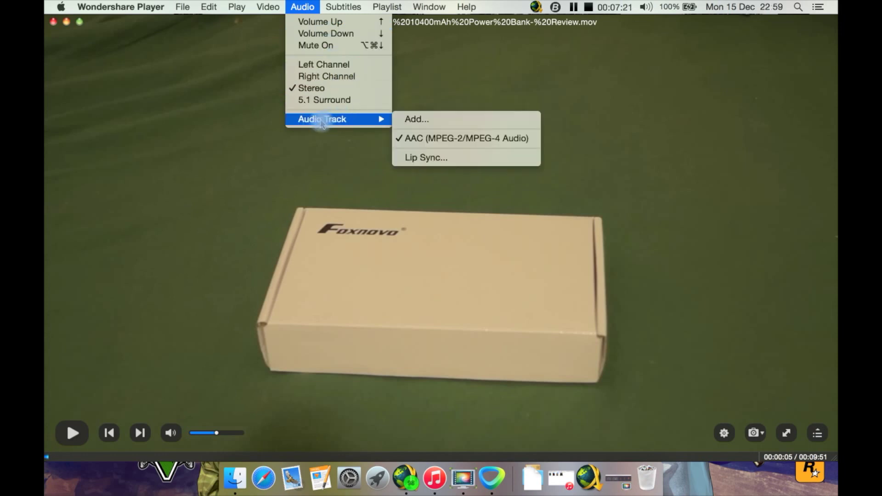
mouse_move(352, 13)
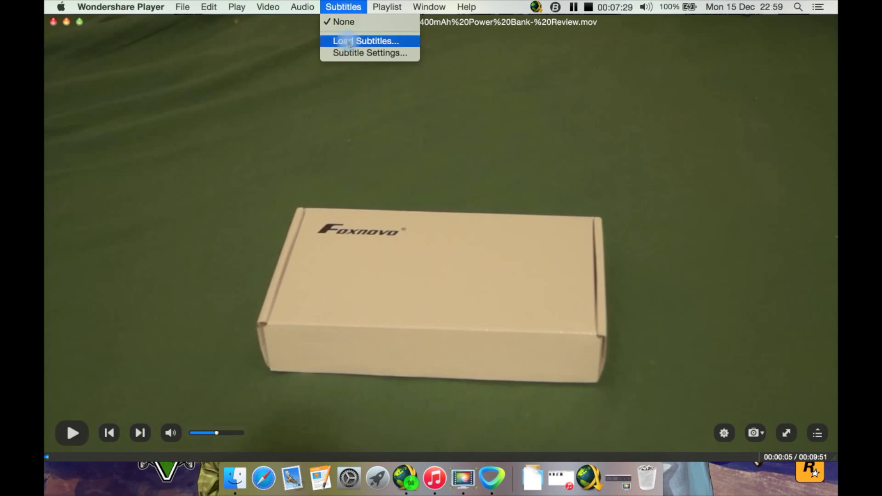
mouse_move(382, 4)
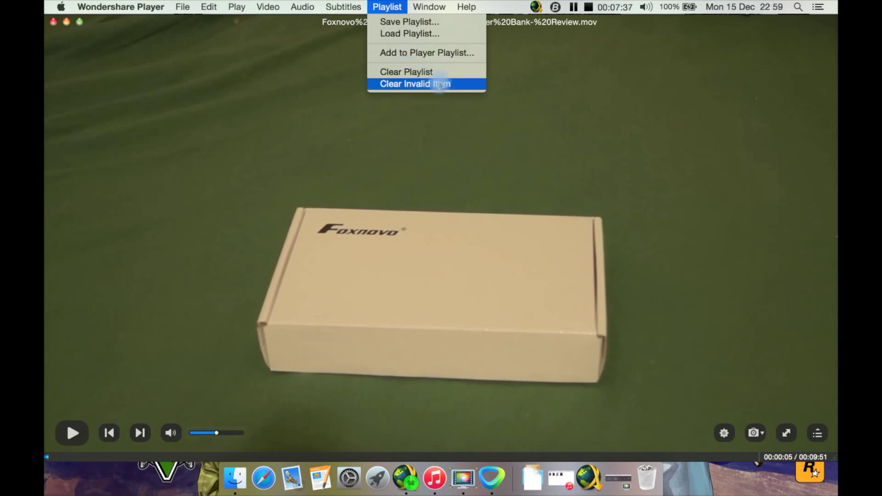
- Open the video's media information, inspect its detailed video and audio properties, and close the information window
mouse_move(430, 5)
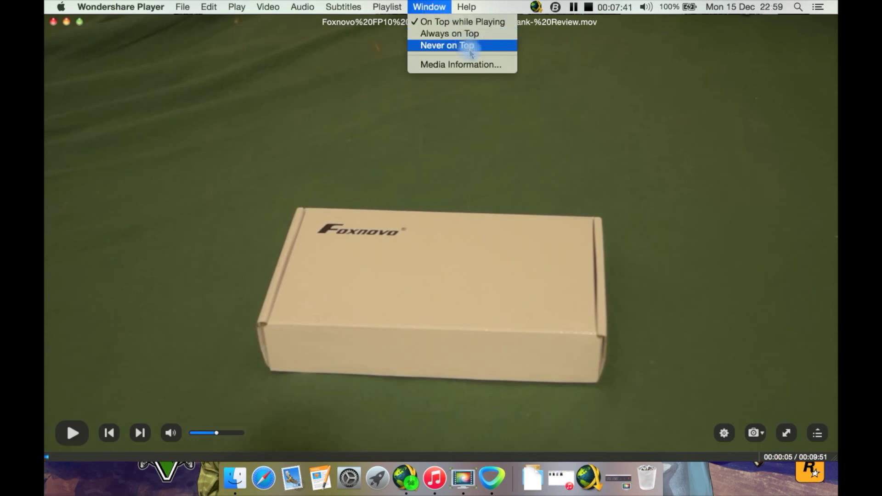
click(459, 64)
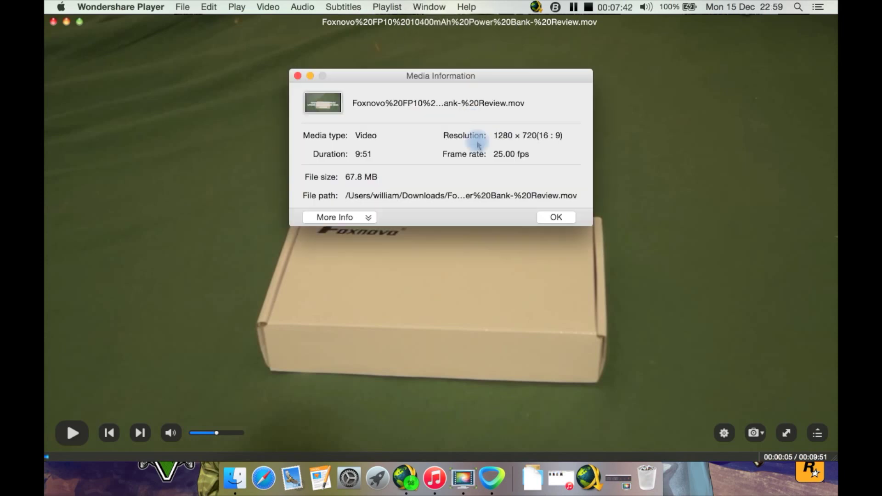
click(425, 187)
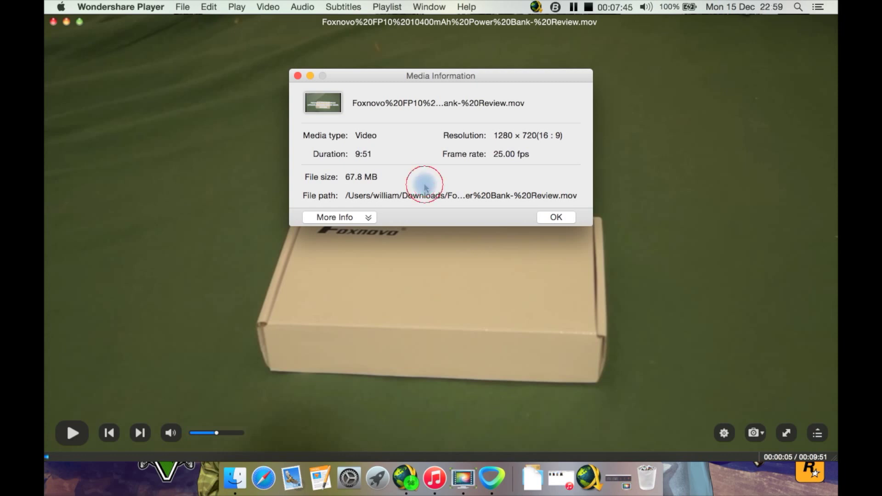
click(369, 217)
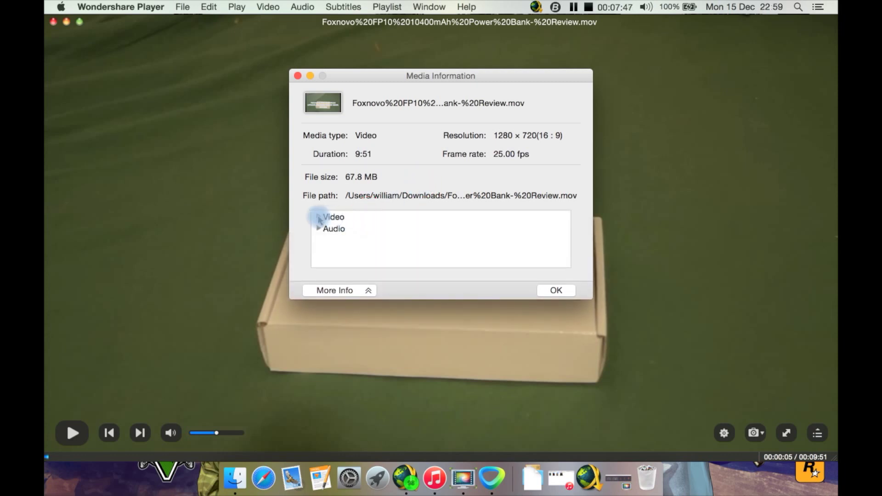
click(318, 217)
scroll(381, 247, down, 1)
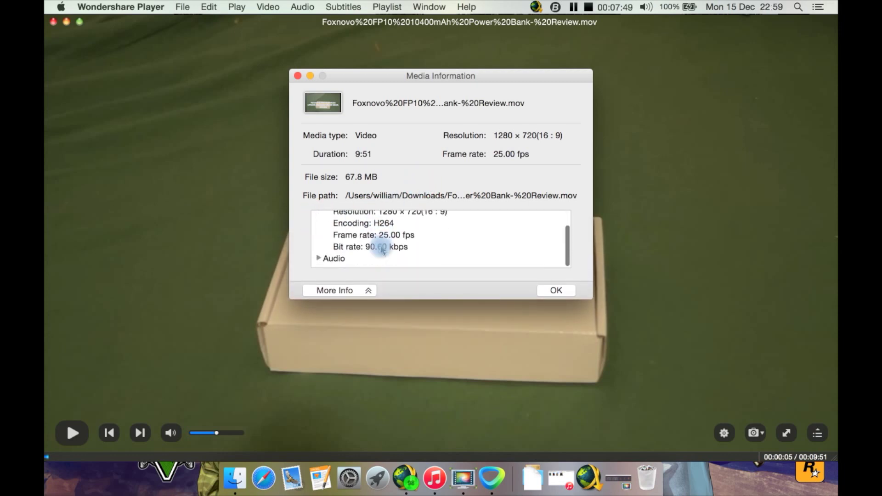
click(318, 261)
scroll(385, 250, down, 3)
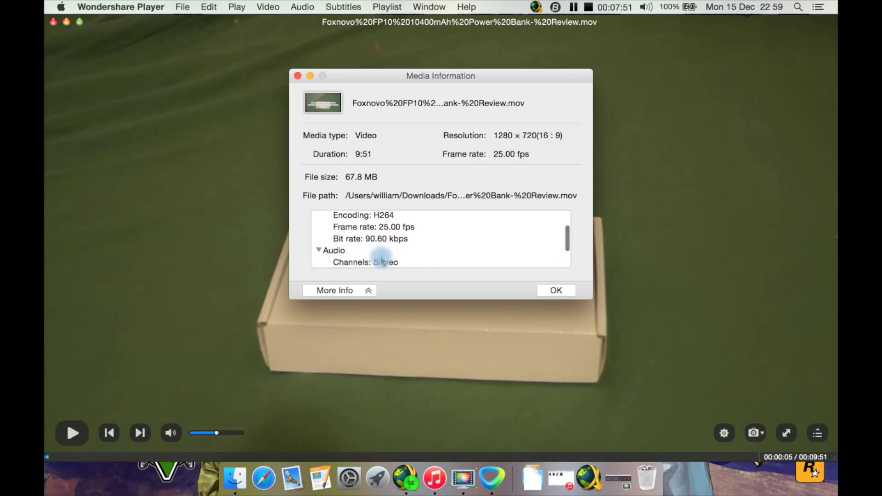
click(555, 289)
- Review the player's help and support options, and check its About information
click(465, 5)
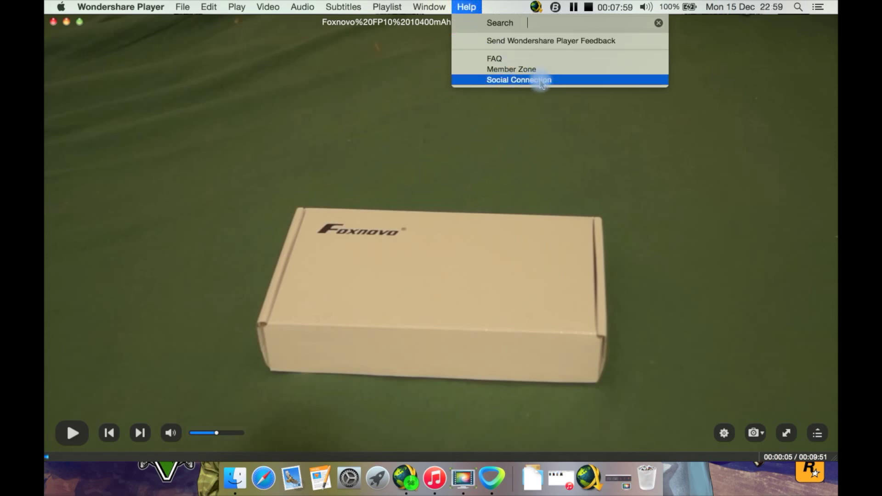
click(541, 81)
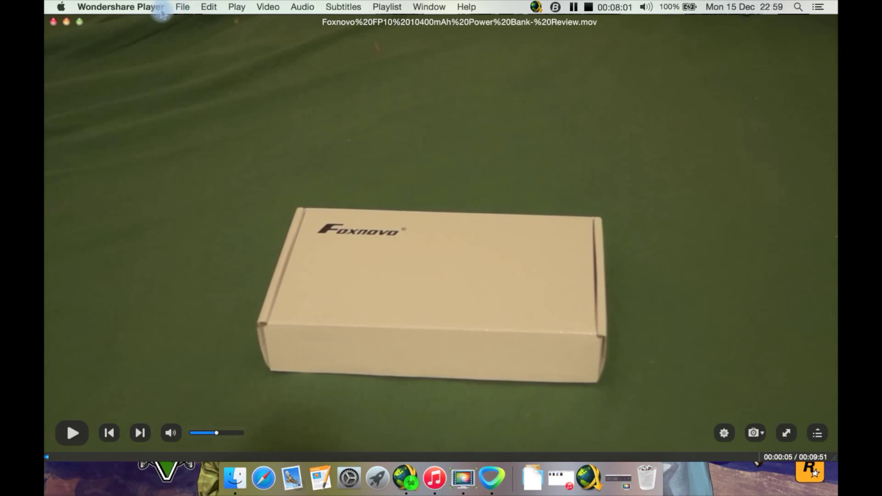
click(123, 7)
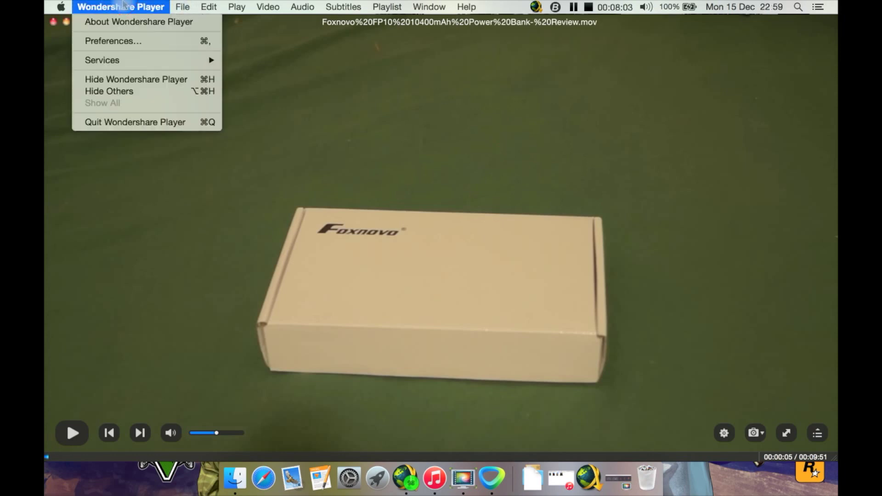
click(122, 22)
click(272, 78)
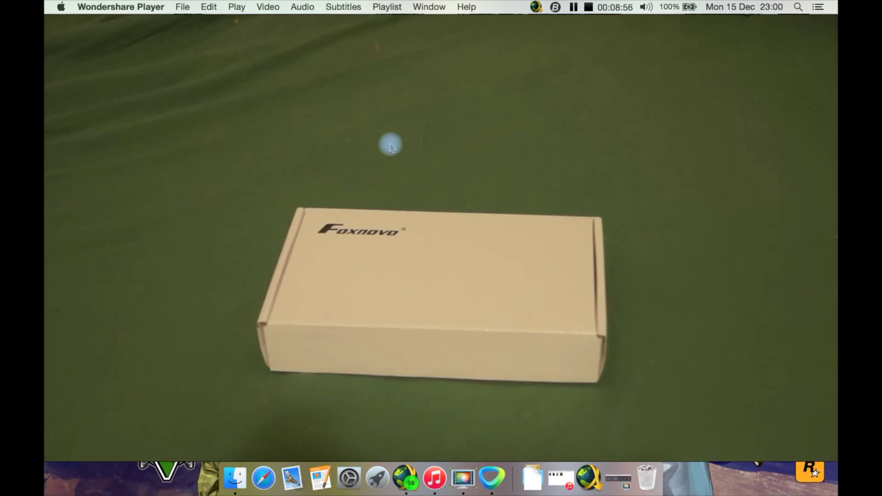
click(404, 161)
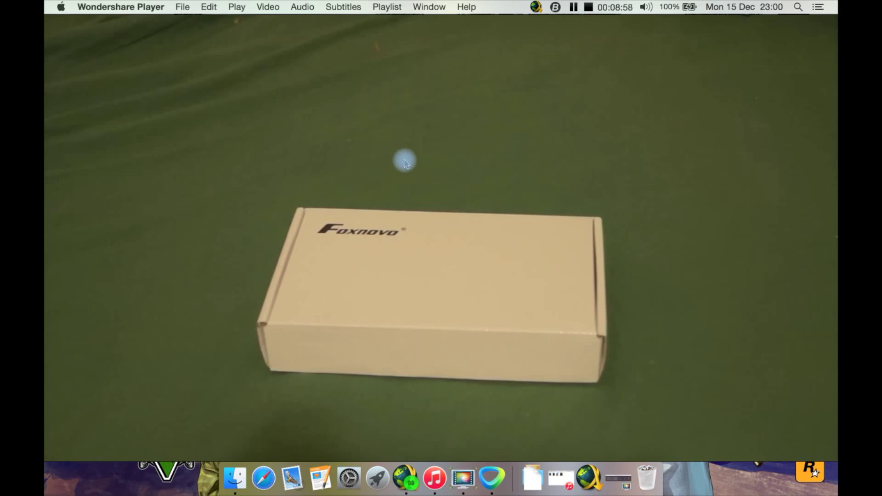